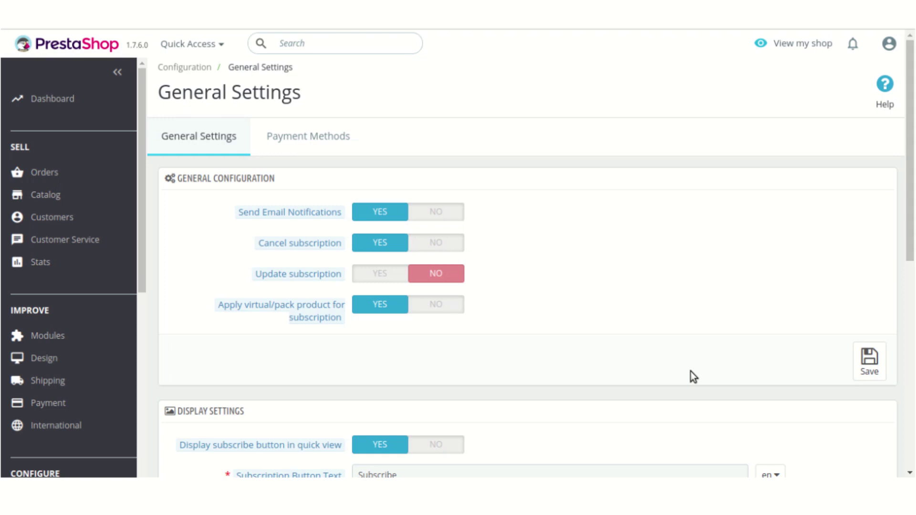
- Review the subscription module's general configuration, display and cron settings, and its payment methods
scroll(689, 370, down, 1)
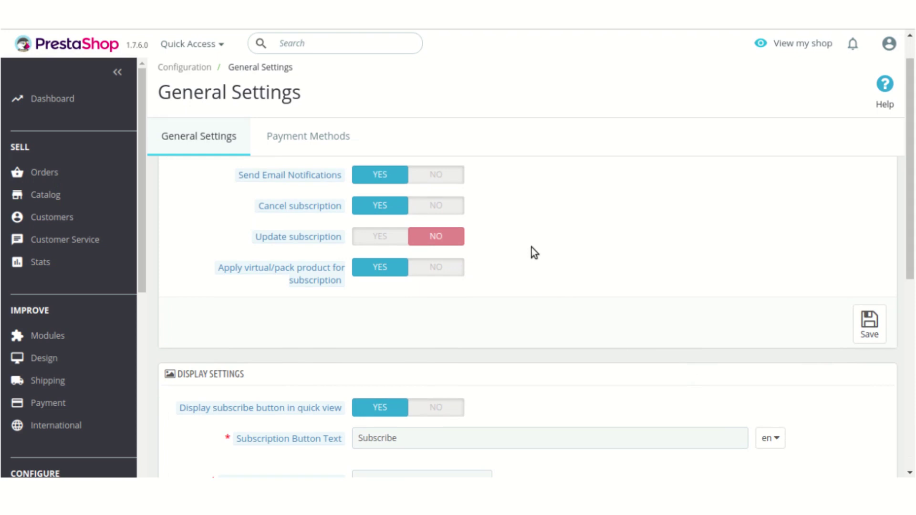
scroll(531, 247, up, 1)
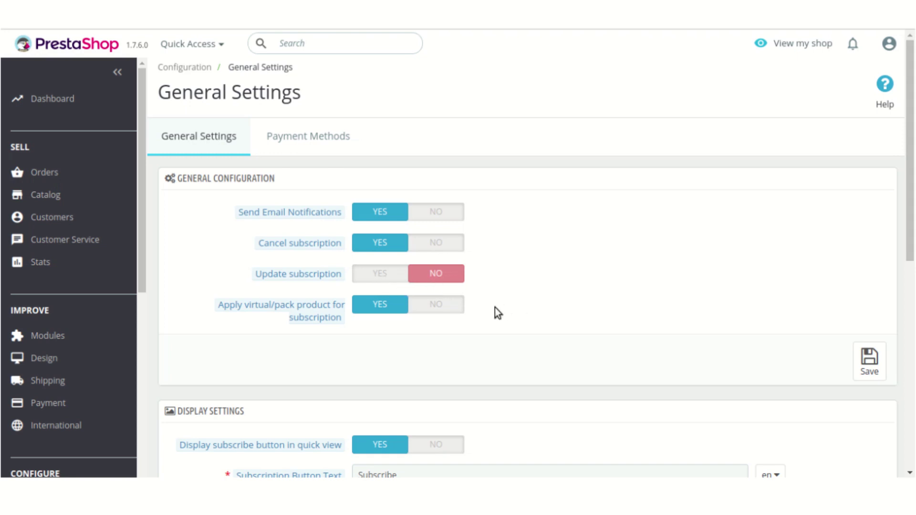
scroll(508, 310, down, 1)
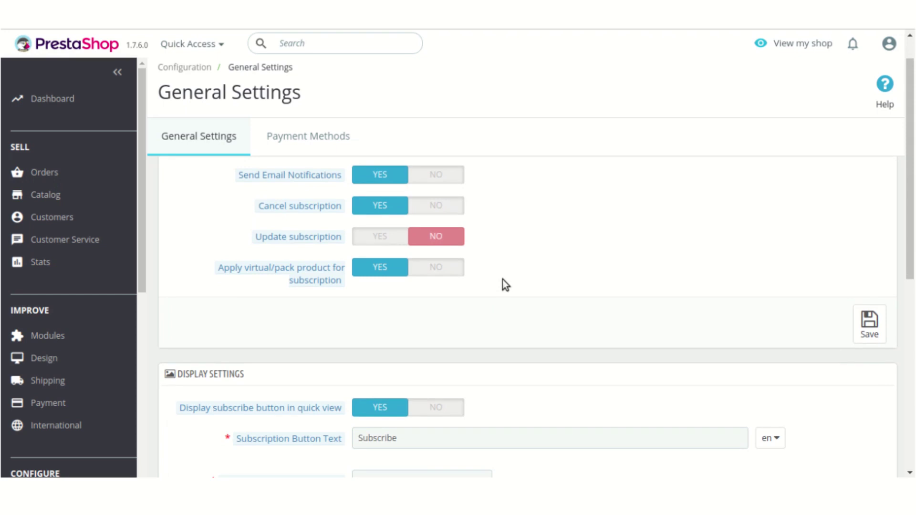
scroll(502, 279, down, 3)
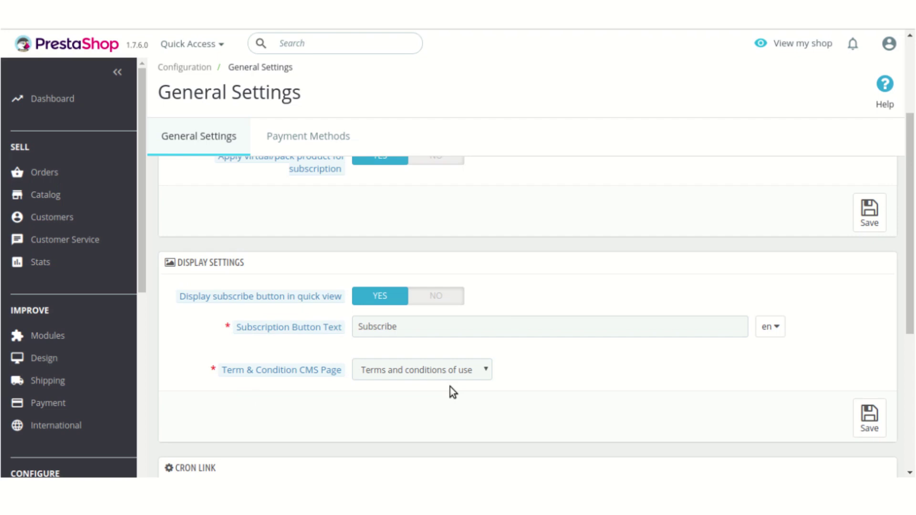
scroll(594, 379, down, 5)
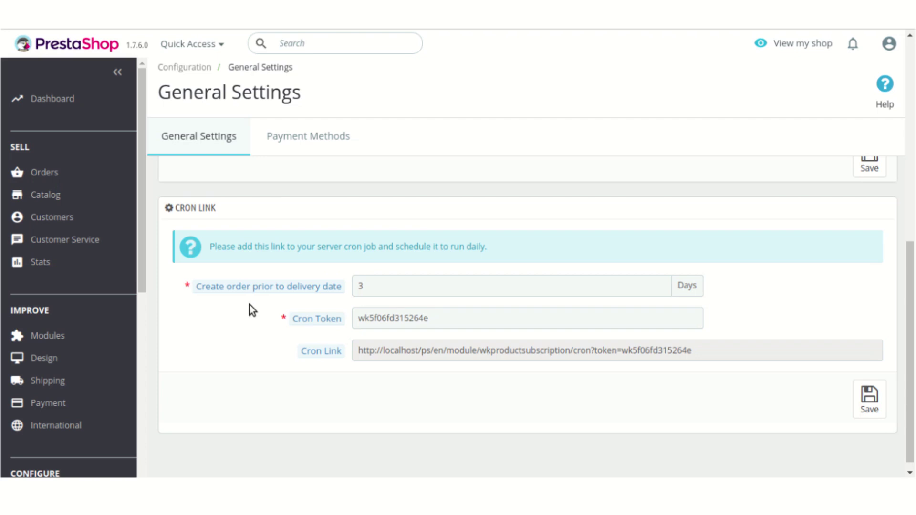
click(319, 139)
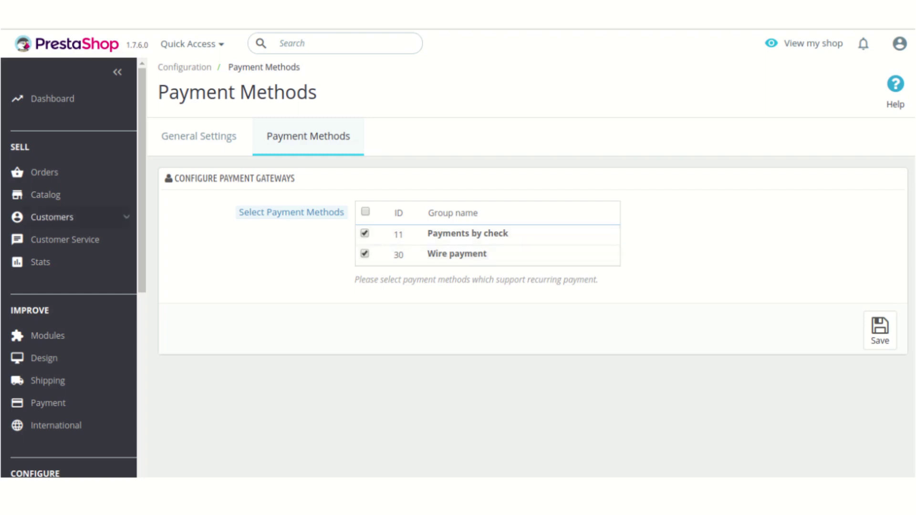
- Open the catalog product "Mug The adventure begins" for editing
mouse_move(78, 205)
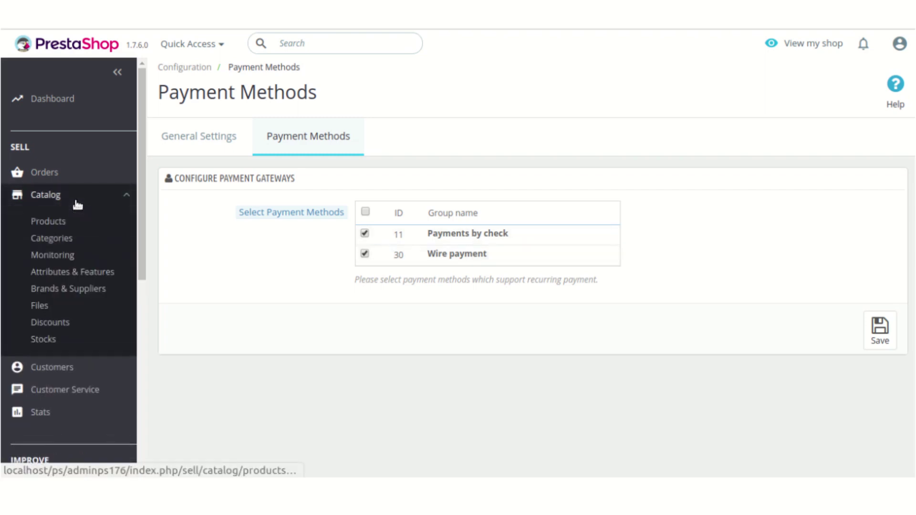
click(57, 222)
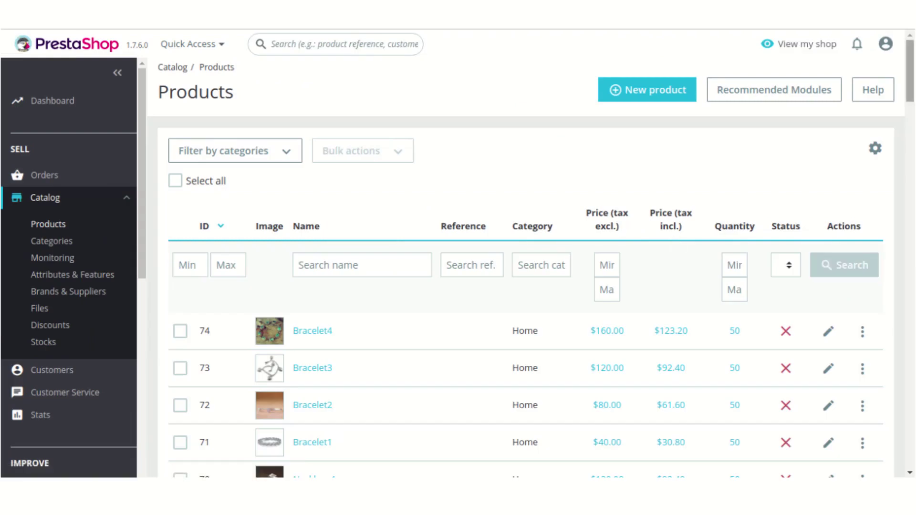
scroll(524, 296, down, 15)
drag(910, 179, 912, 419)
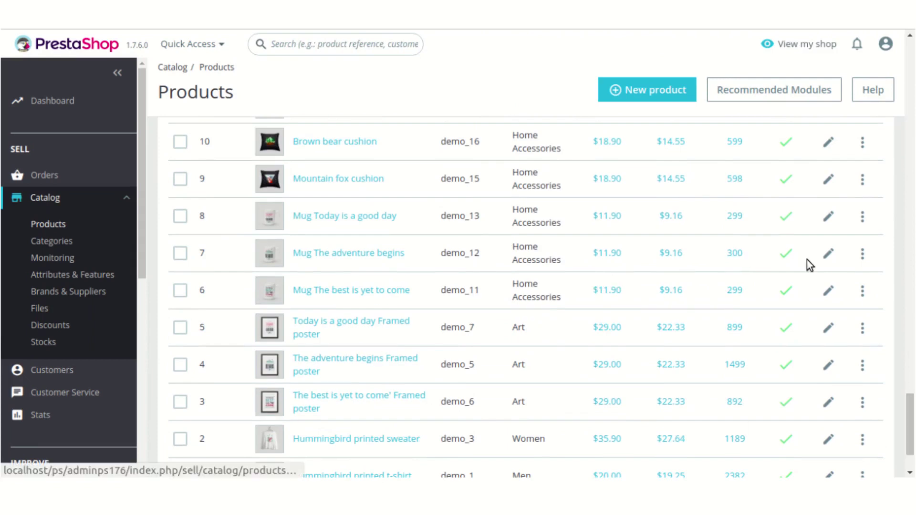
click(829, 254)
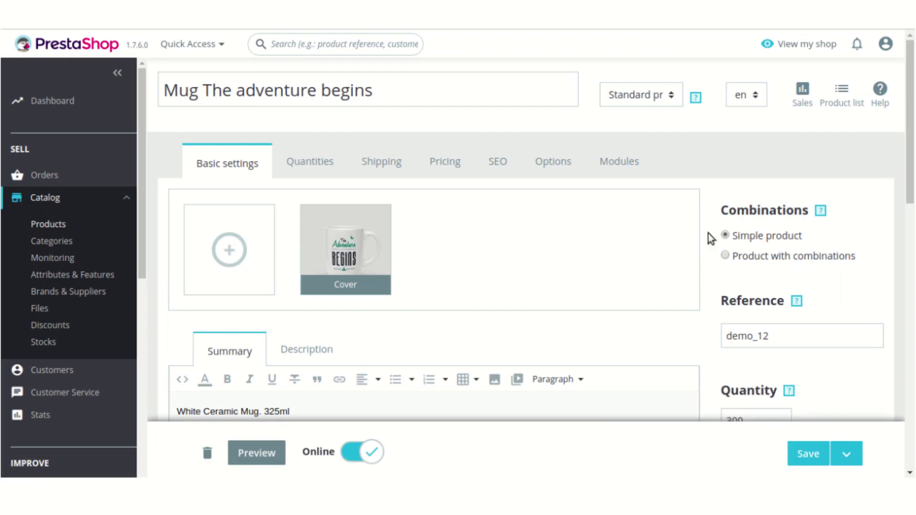
- Open the Subscription Products module configuration for the mug
click(634, 170)
scroll(585, 240, down, 4)
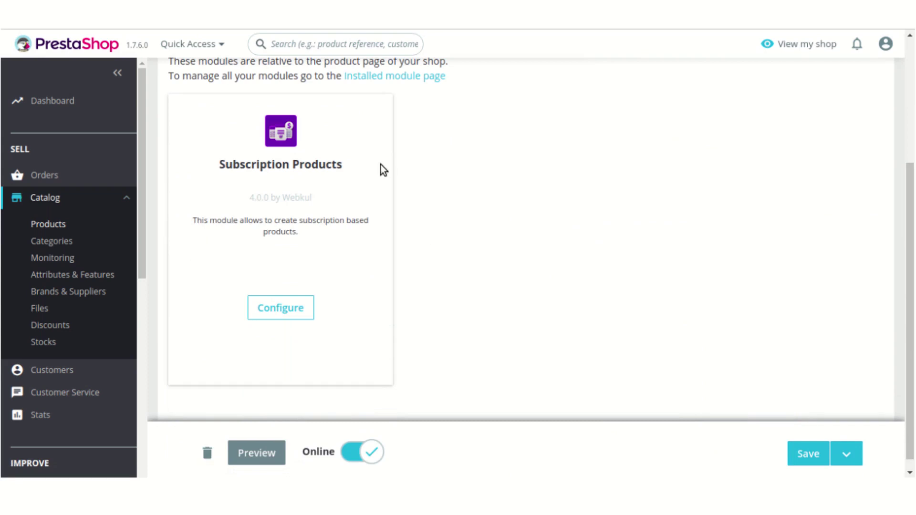
scroll(511, 175, up, 2)
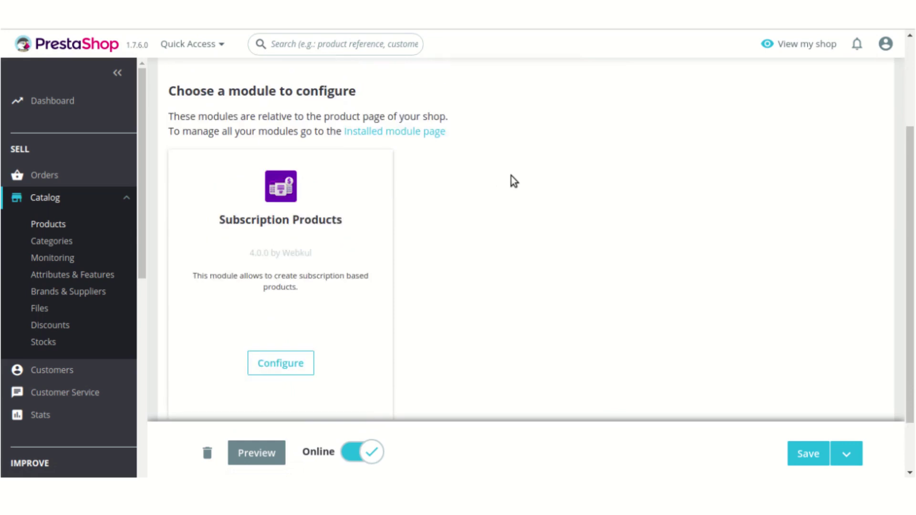
scroll(502, 185, down, 3)
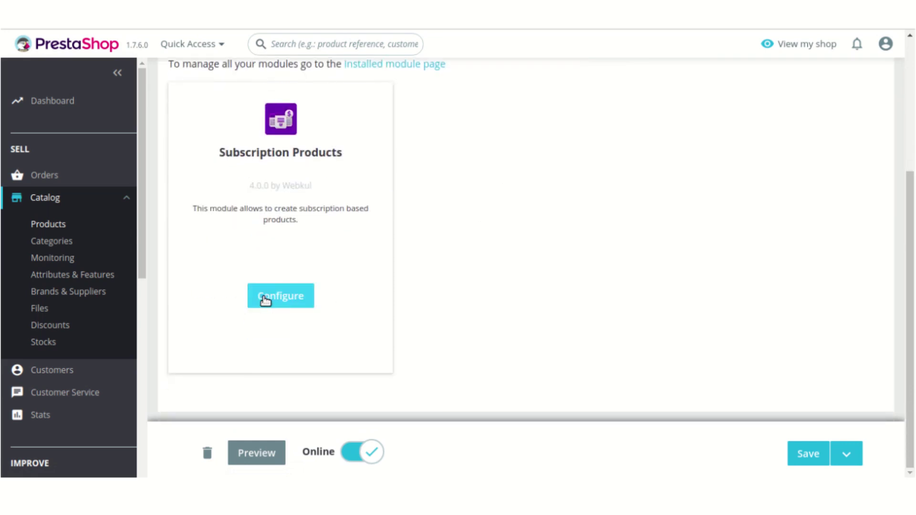
click(262, 298)
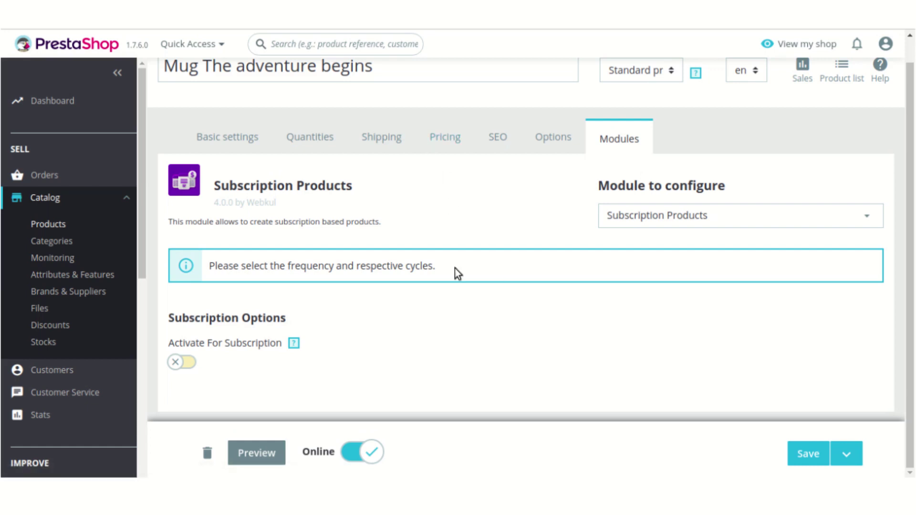
- Activate the mug for subscription and enable the Monthly and Yearly subscription frequencies
click(180, 363)
scroll(177, 365, down, 2)
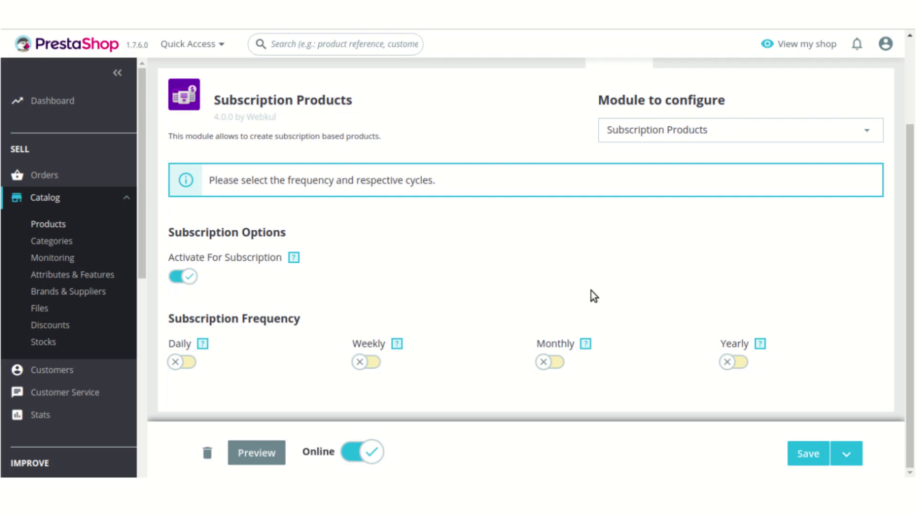
click(558, 363)
scroll(644, 324, down, 2)
click(736, 275)
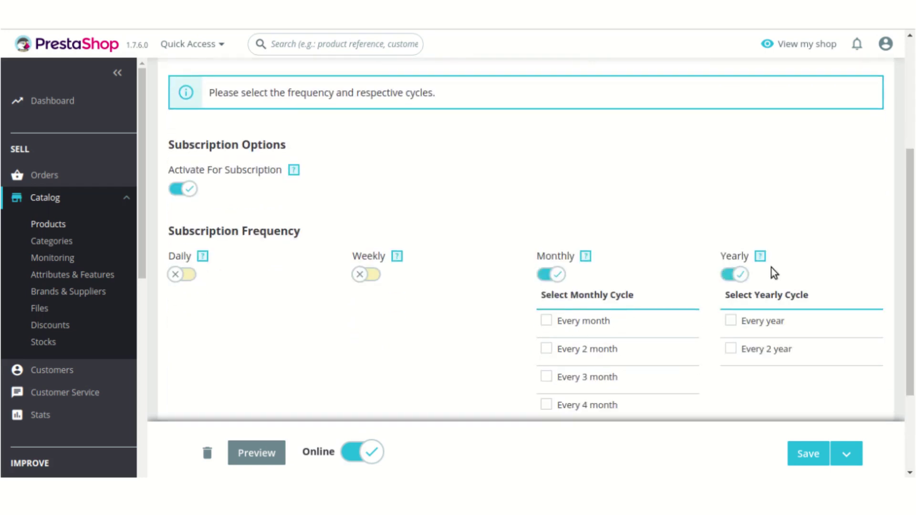
- Select the Every 2 month, Every 4 month and Every year cycles and save the product
scroll(800, 239, down, 2)
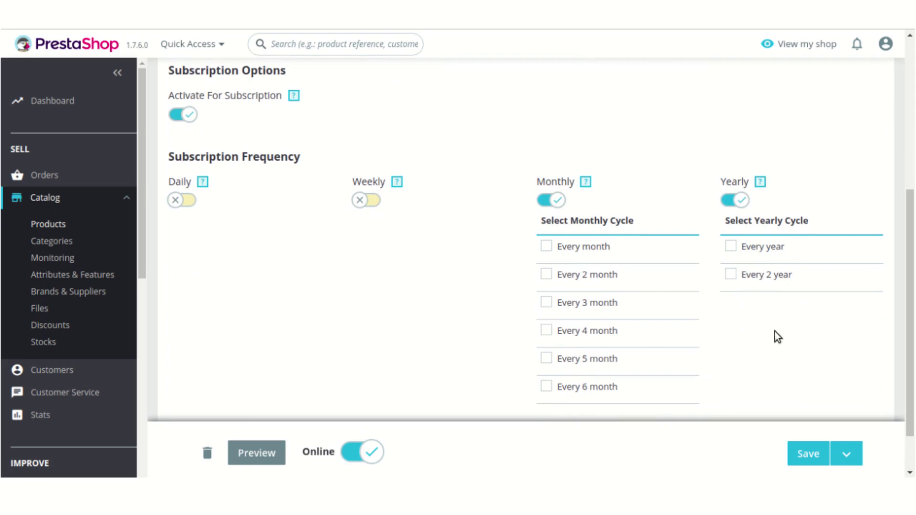
click(545, 276)
click(546, 331)
click(735, 243)
click(806, 450)
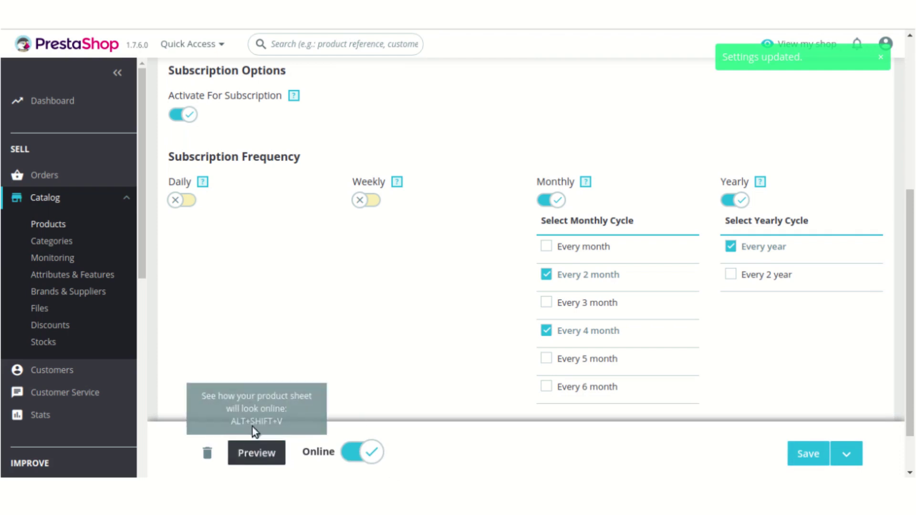
- Preview the mug's storefront page and check the subscription frequencies it offers
click(255, 454)
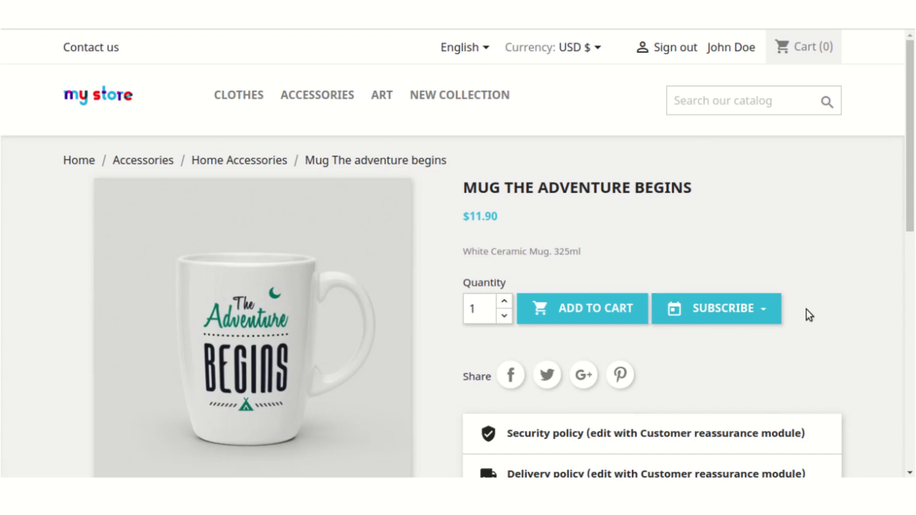
scroll(831, 285, down, 3)
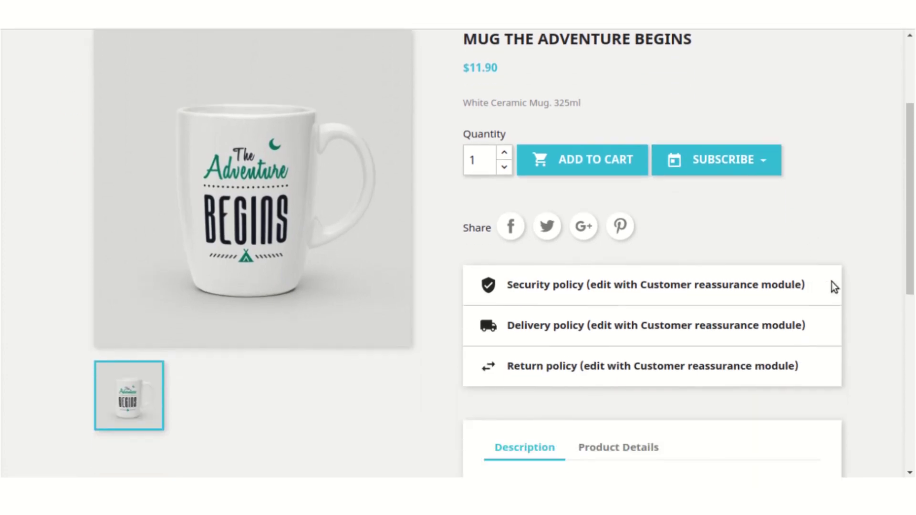
click(758, 171)
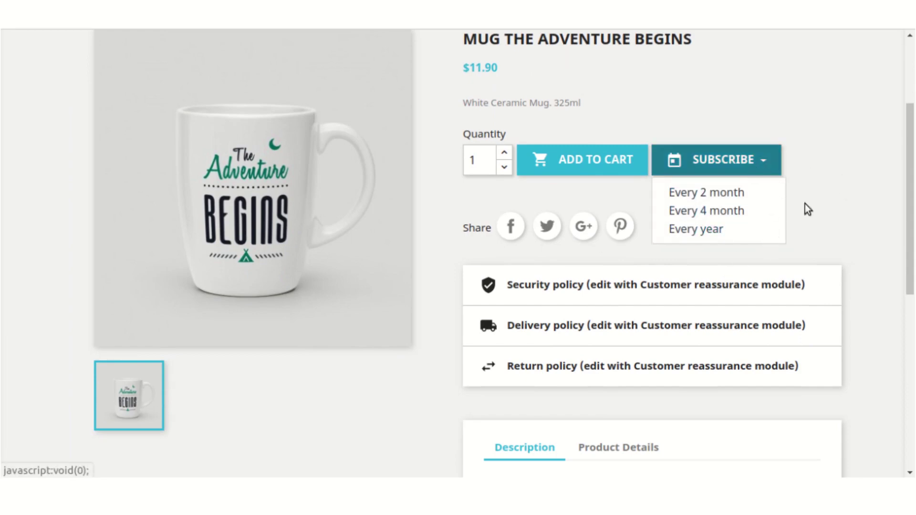
click(743, 94)
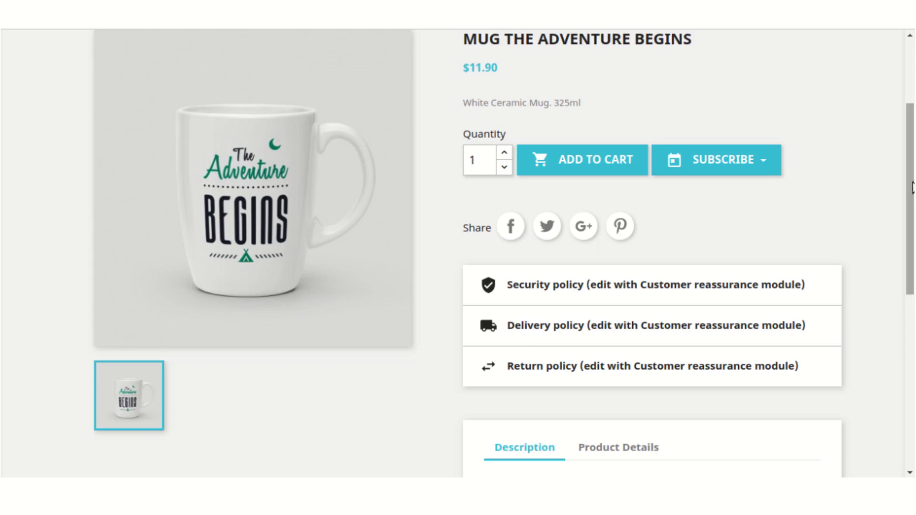
- Subscribe to the mug with the Every 2 month frequency and go on to manage the subscription
click(756, 163)
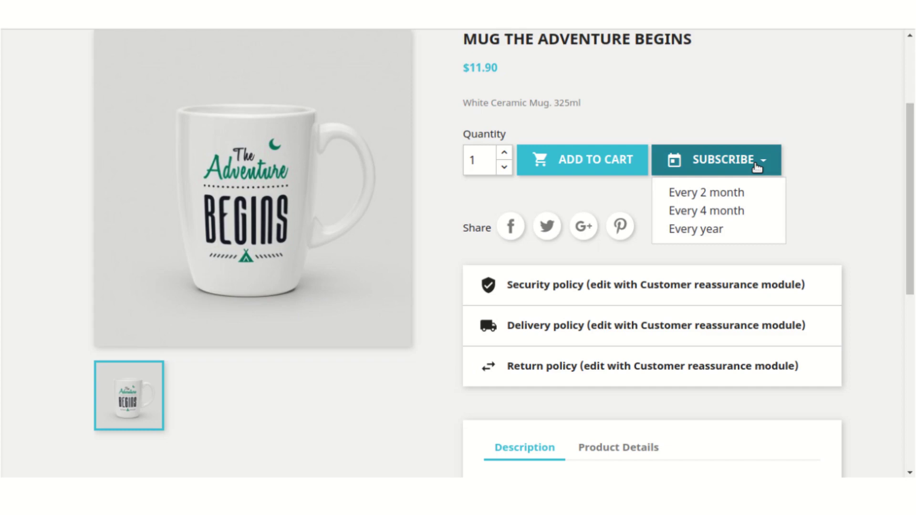
click(744, 193)
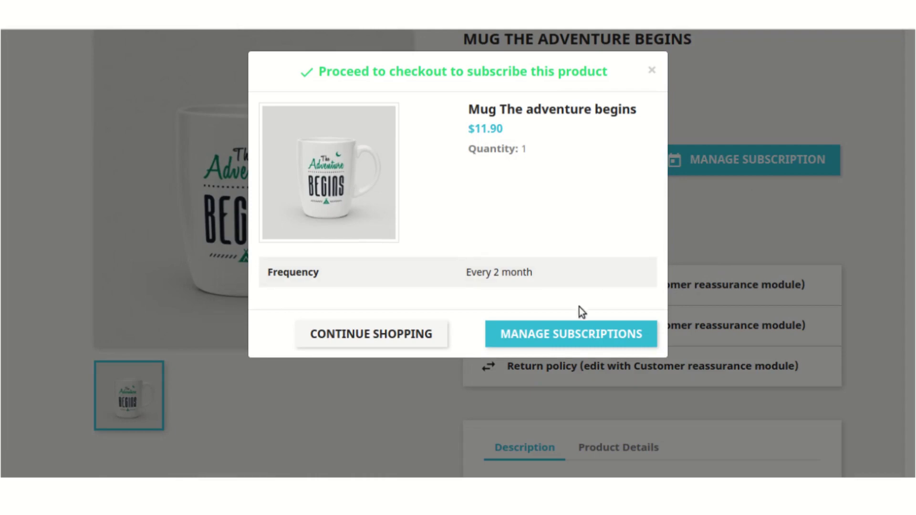
click(560, 329)
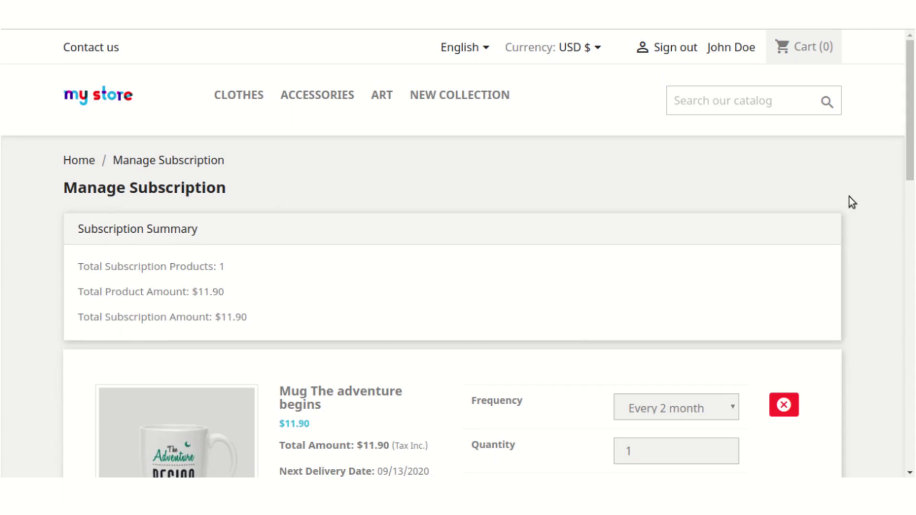
- Choose the first saved delivery address and the Swift delivery carrier for the subscription
scroll(848, 196, down, 5)
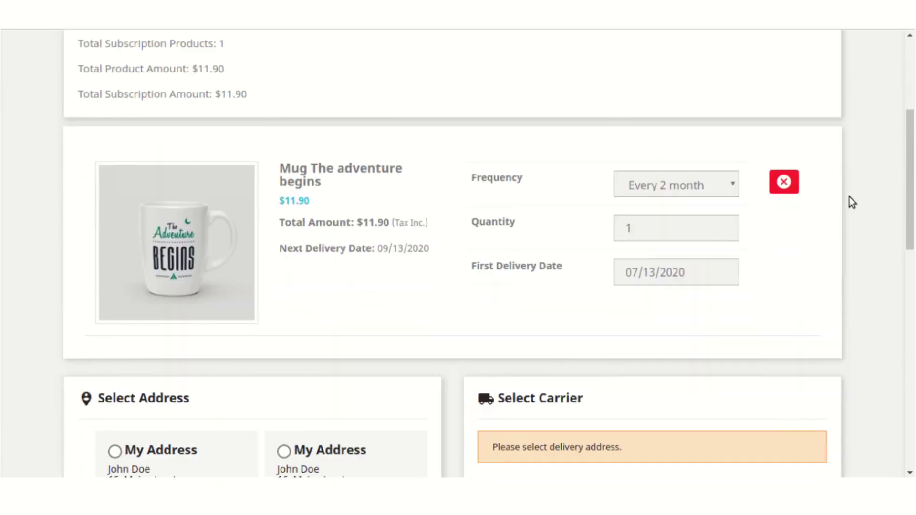
scroll(849, 200, down, 5)
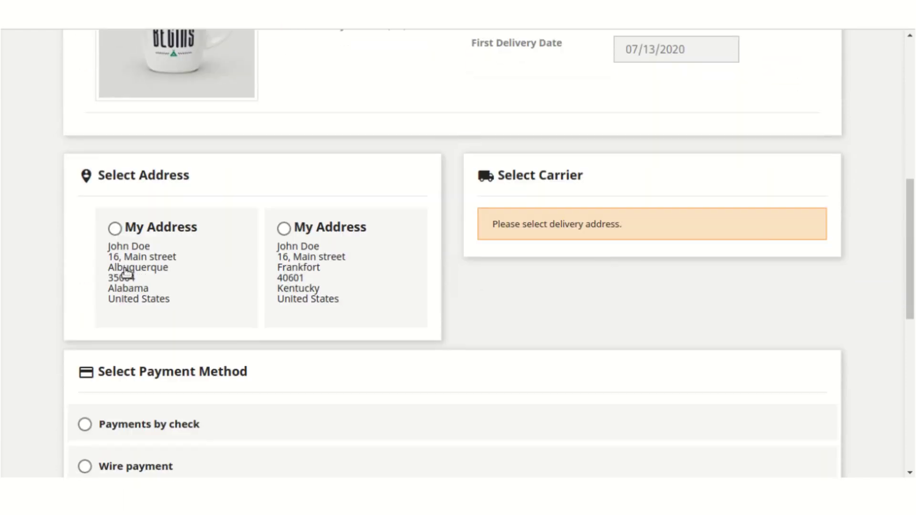
click(115, 228)
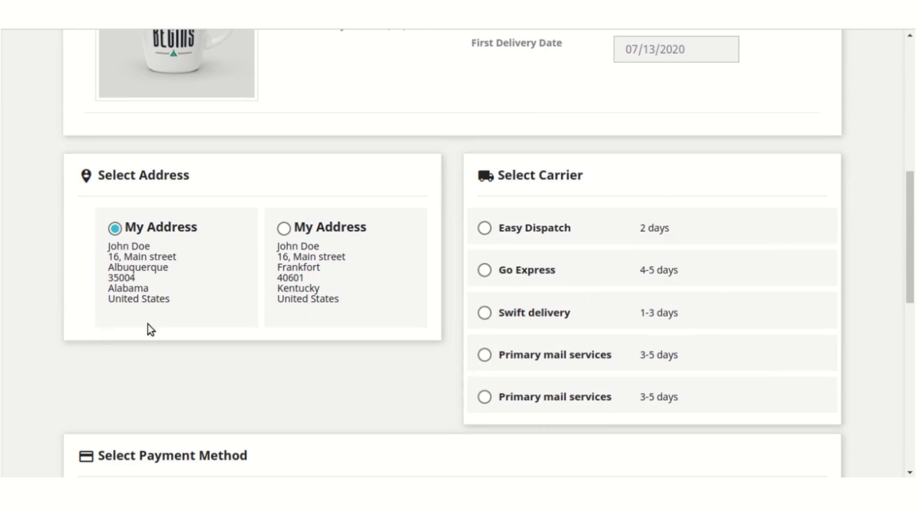
click(484, 312)
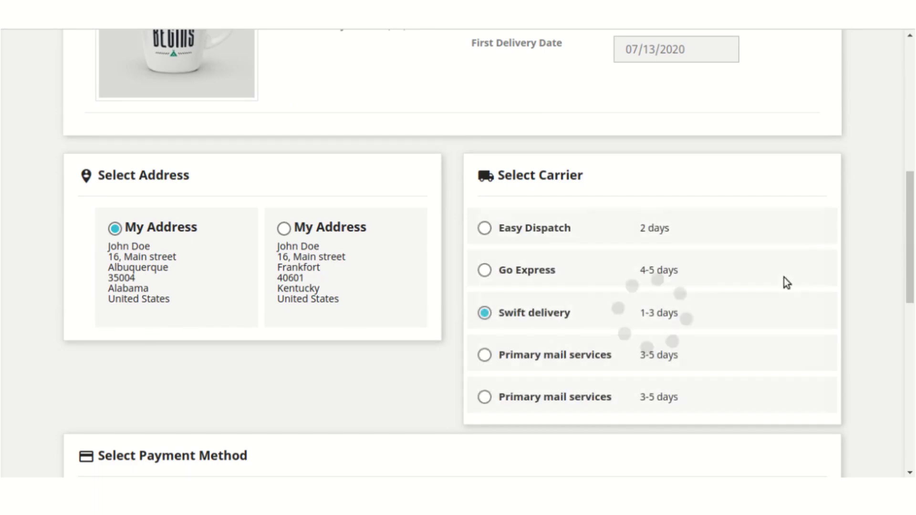
- Choose Payments by check, accept the terms and conditions, and activate the subscription
scroll(784, 276, down, 5)
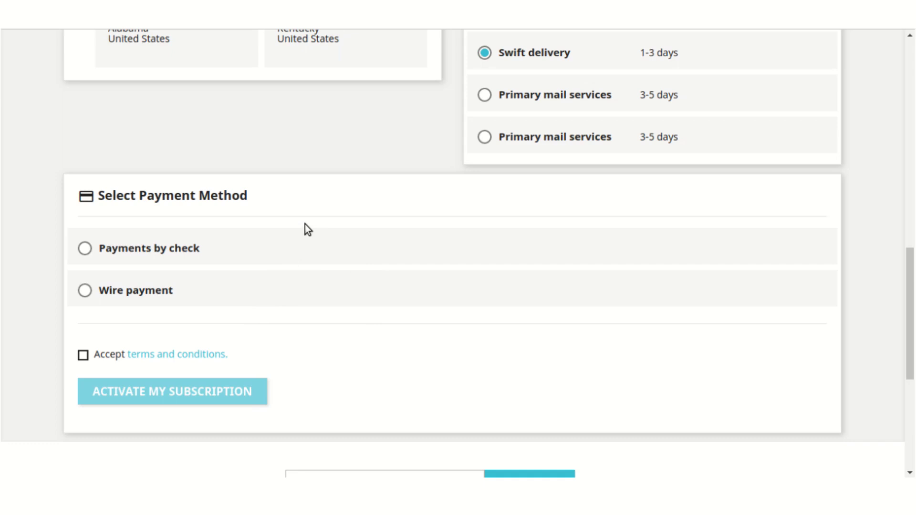
click(87, 248)
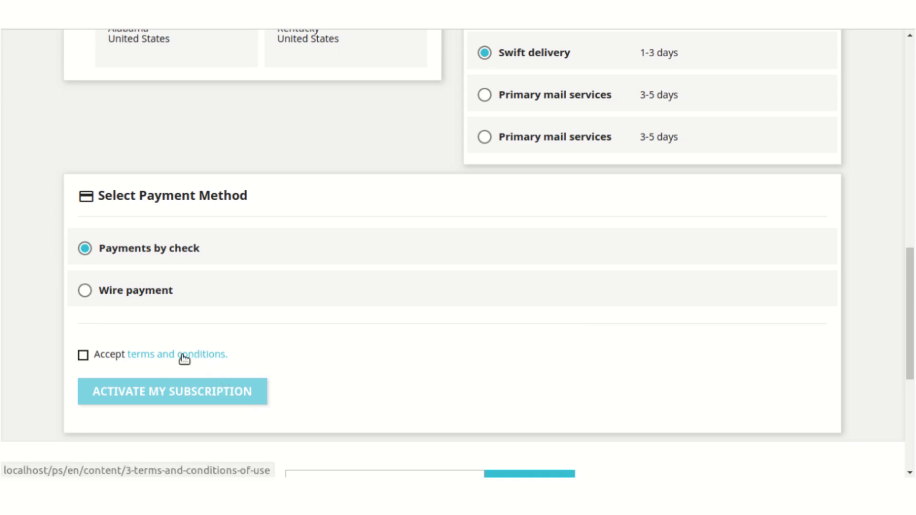
click(84, 355)
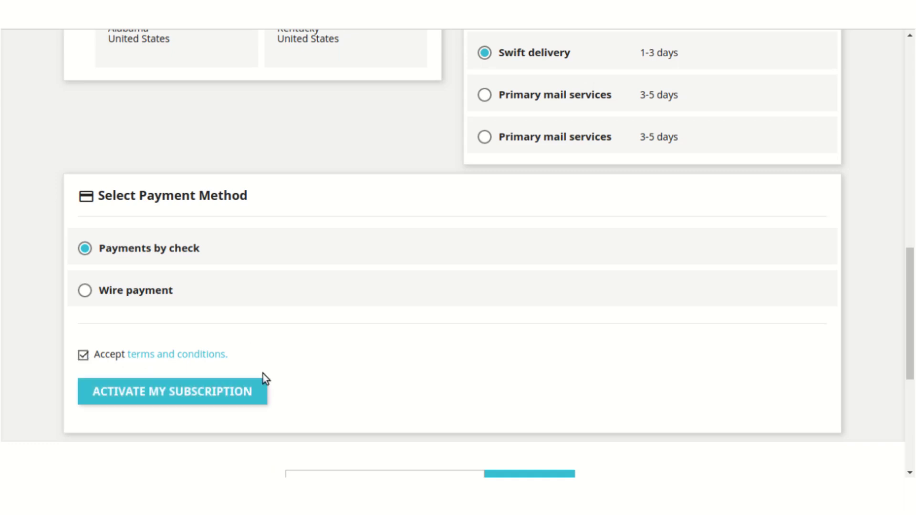
click(183, 391)
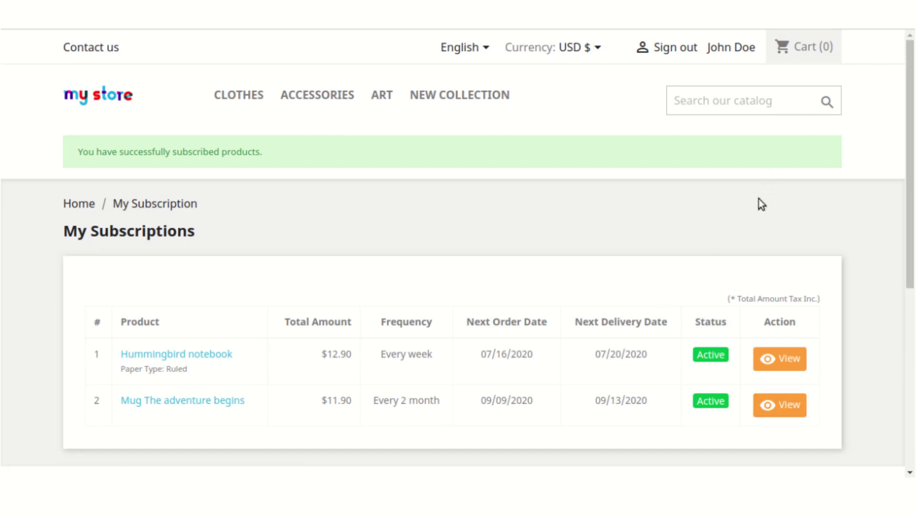
scroll(716, 239, down, 1)
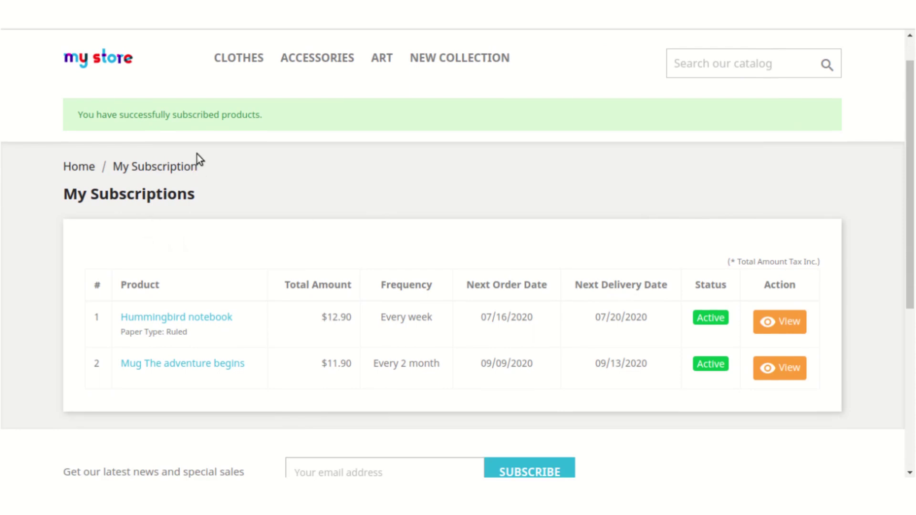
scroll(713, 187, up, 1)
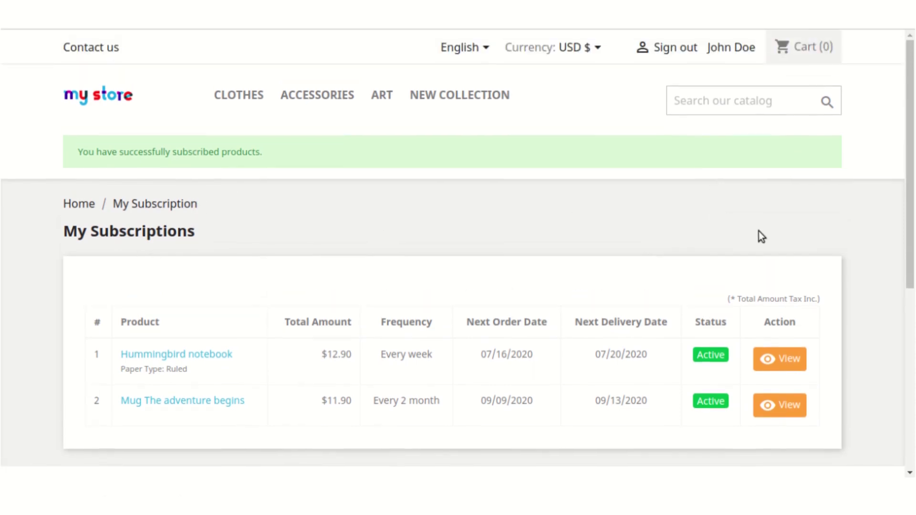
- Review the My Subscriptions list, then open the Hummingbird notebook subscription and examine its delivery, shipping, payment and delivery history details
scroll(759, 234, down, 2)
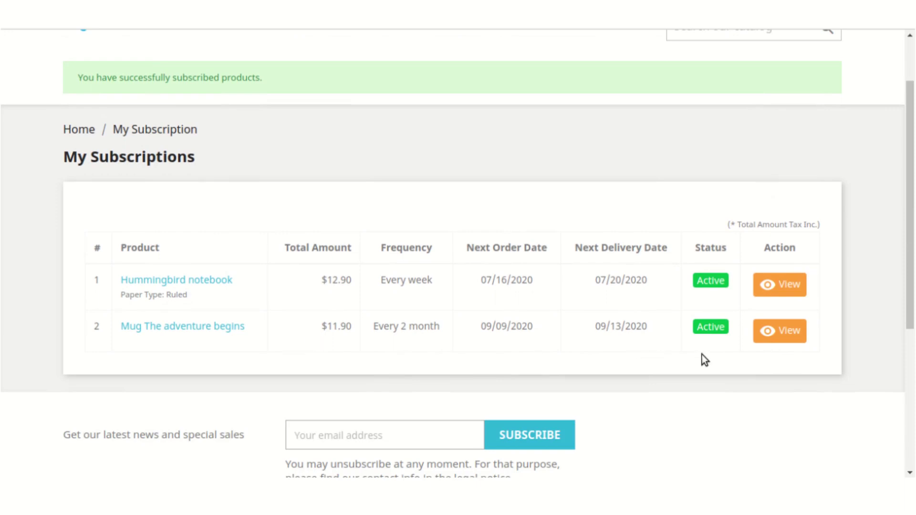
scroll(772, 214, down, 1)
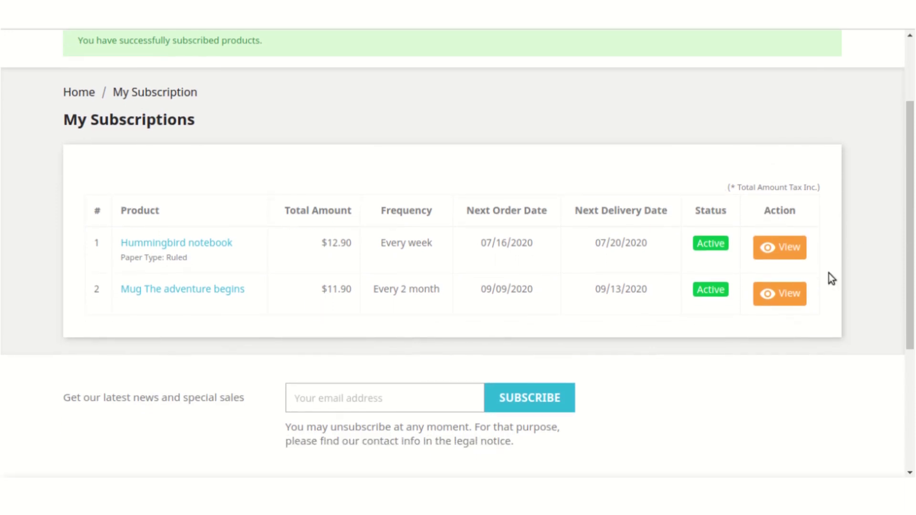
click(785, 253)
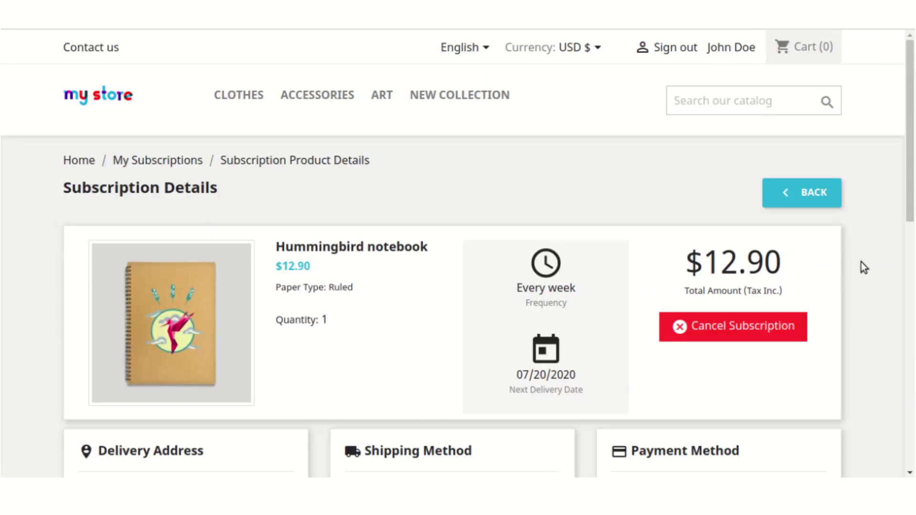
scroll(860, 262, down, 4)
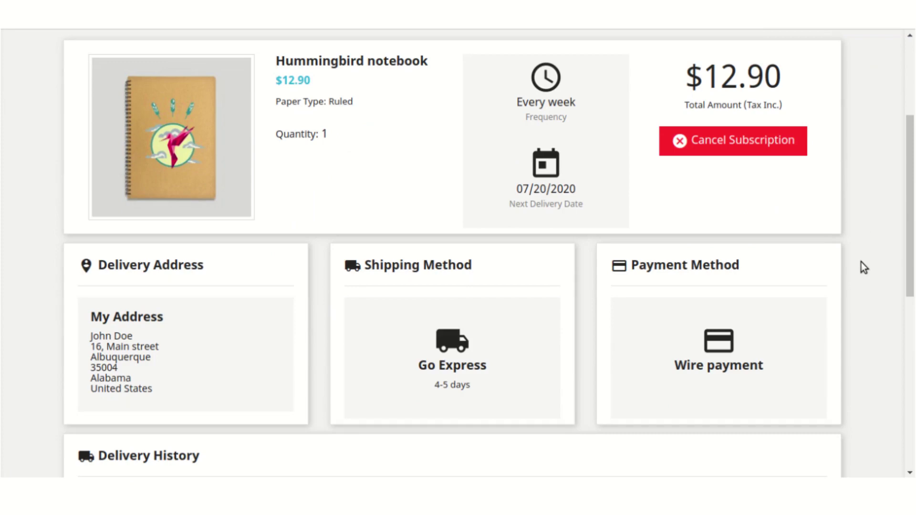
scroll(861, 263, down, 2)
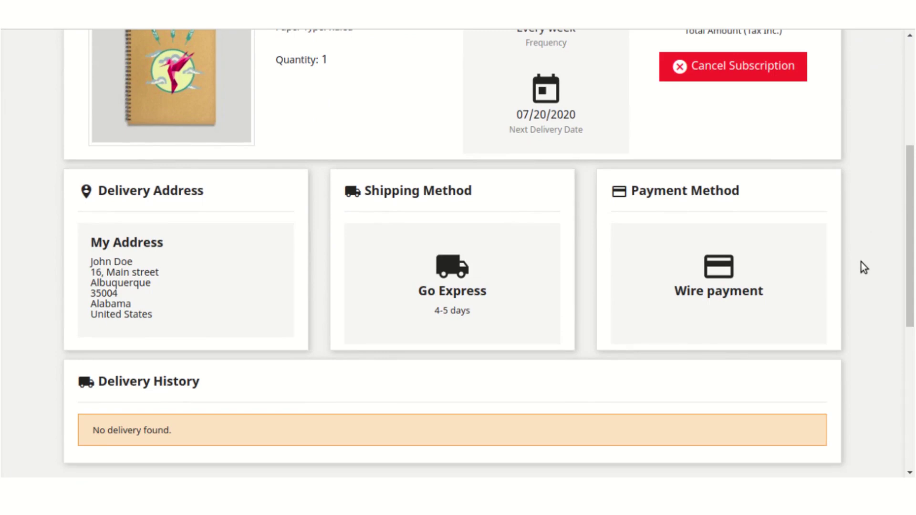
scroll(861, 264, down, 4)
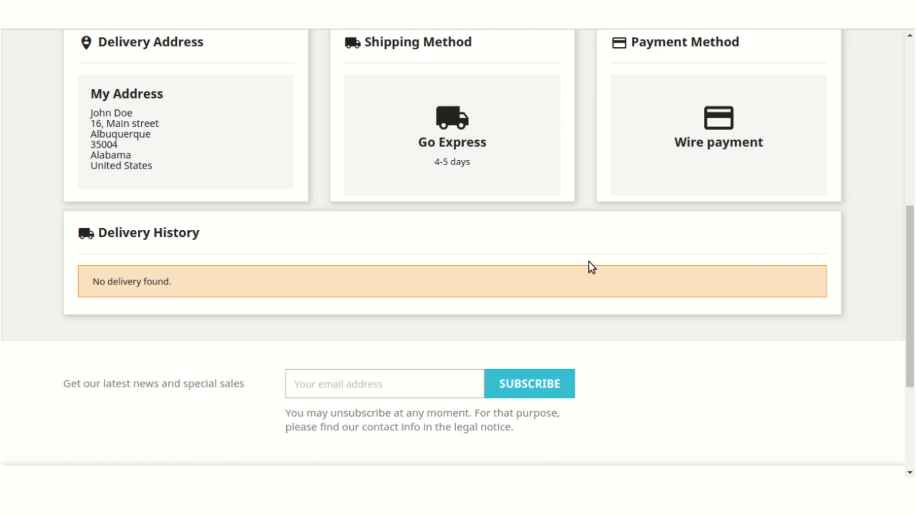
scroll(834, 256, up, 8)
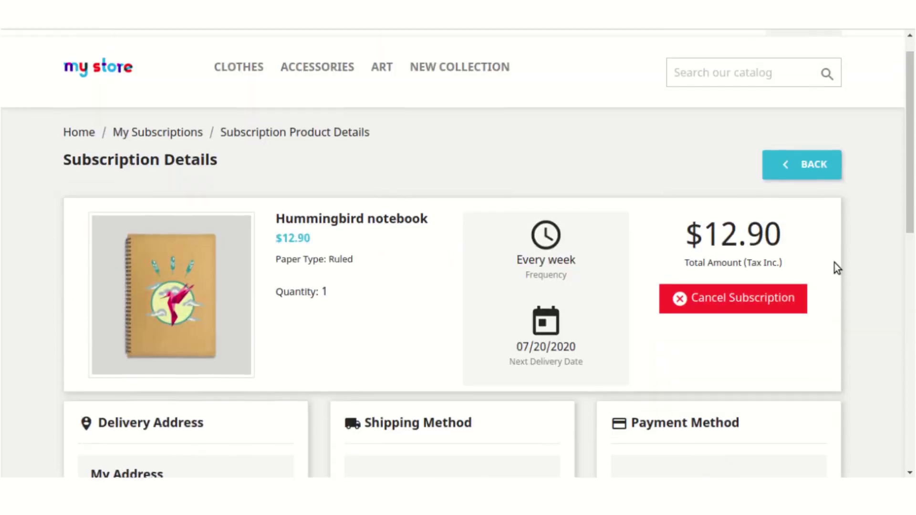
scroll(834, 263, up, 1)
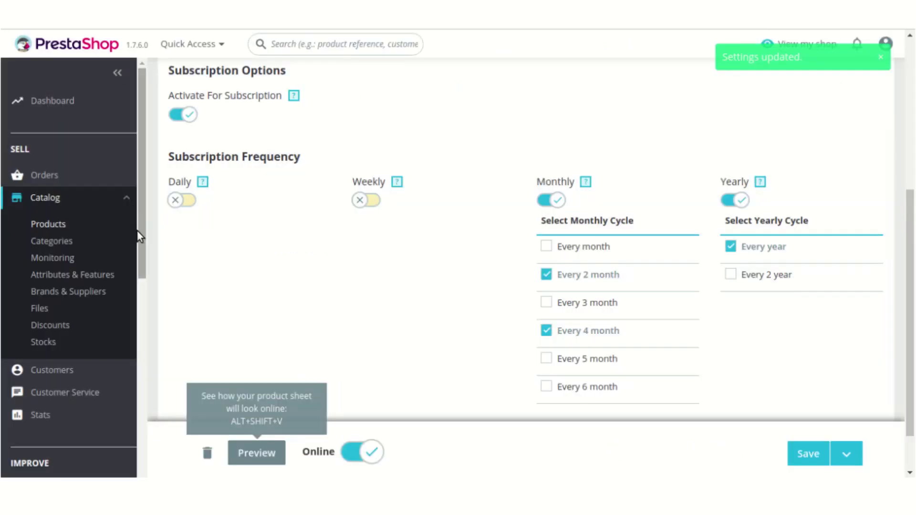
- Switch to the PrestaShop back office and view the most recent orders in the Orders list
scroll(129, 243, down, 5)
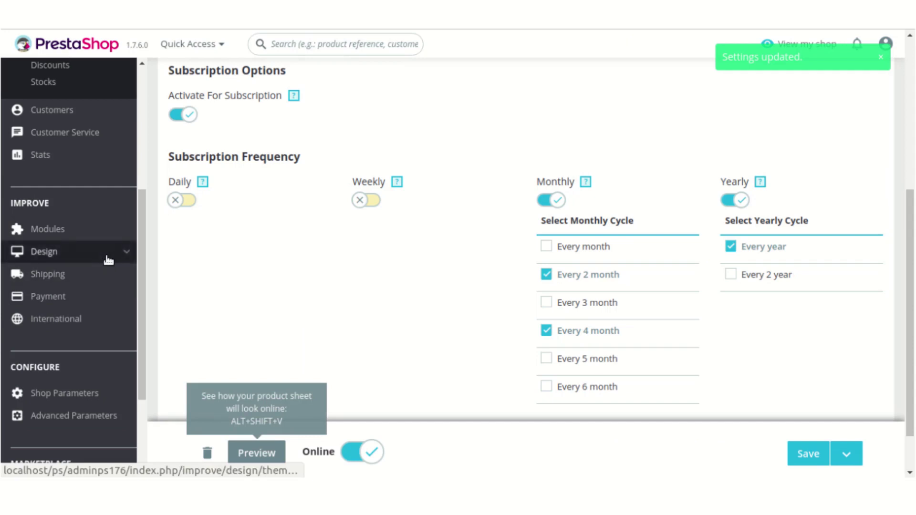
scroll(116, 254, up, 3)
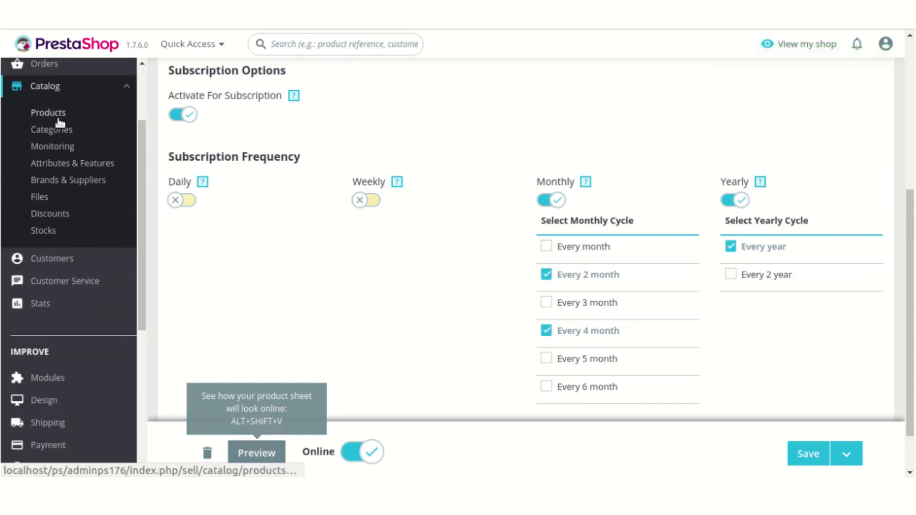
scroll(60, 127, up, 2)
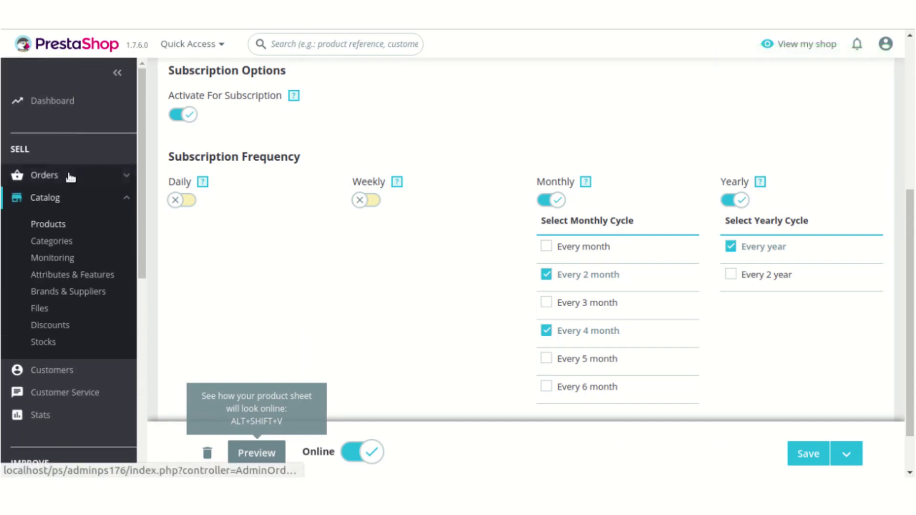
mouse_move(66, 176)
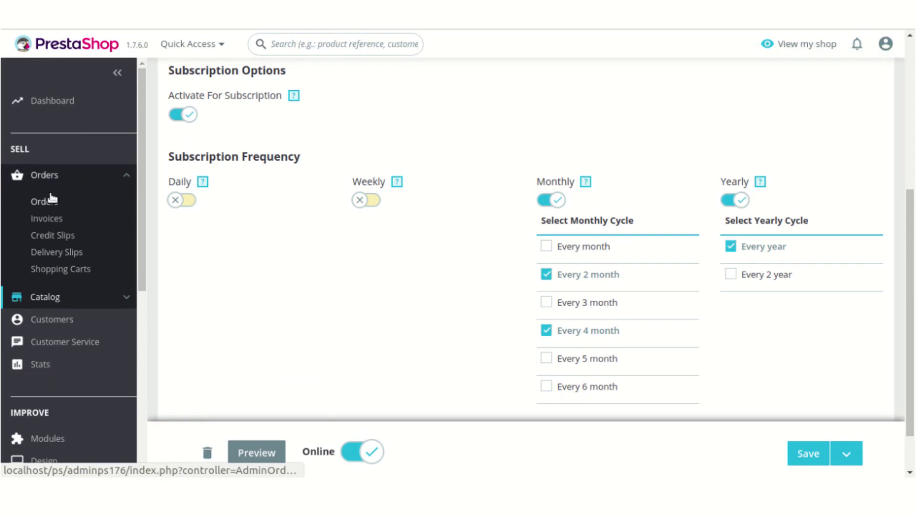
click(51, 200)
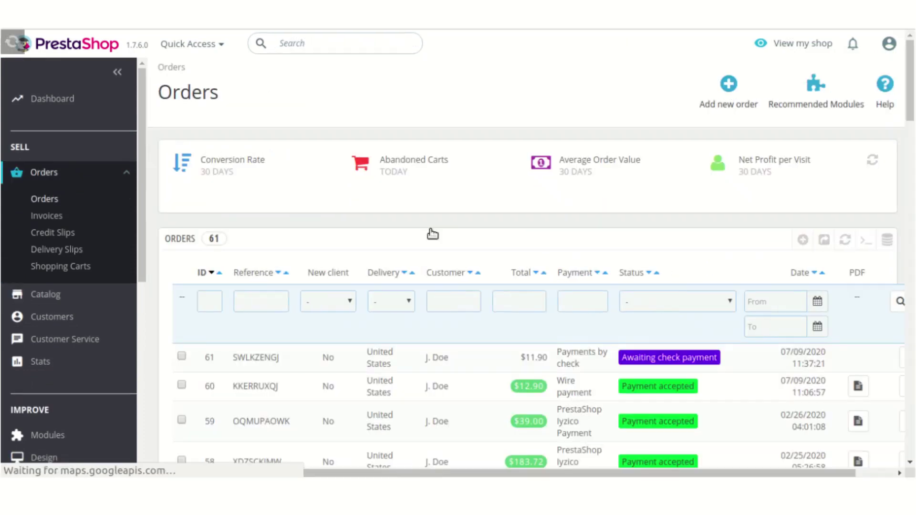
scroll(502, 270, down, 2)
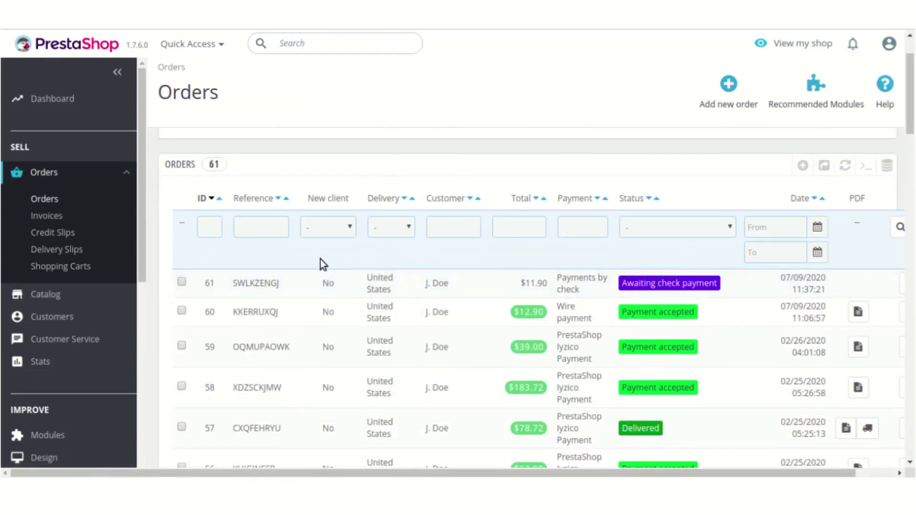
- Open the Subscription Module's Subscriptions list and review all its columns, including the cycles and status of each product
scroll(95, 367, down, 8)
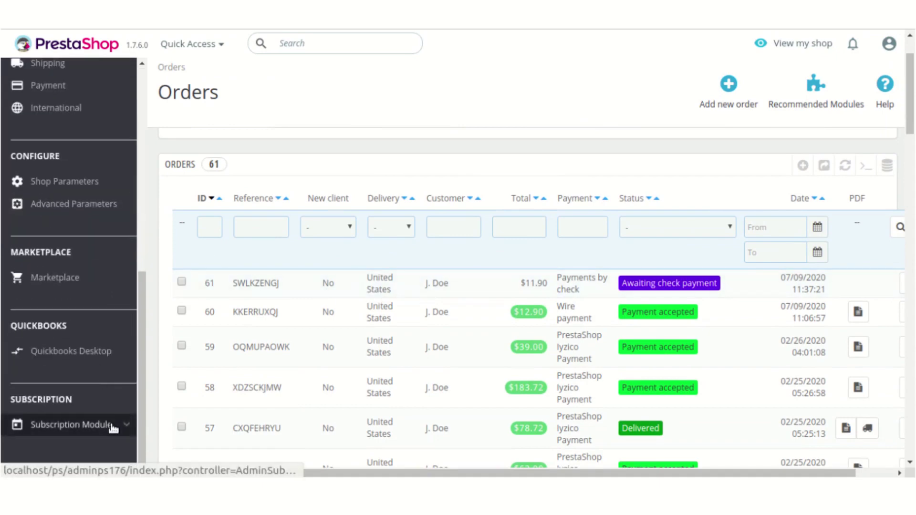
click(113, 426)
scroll(117, 372, down, 2)
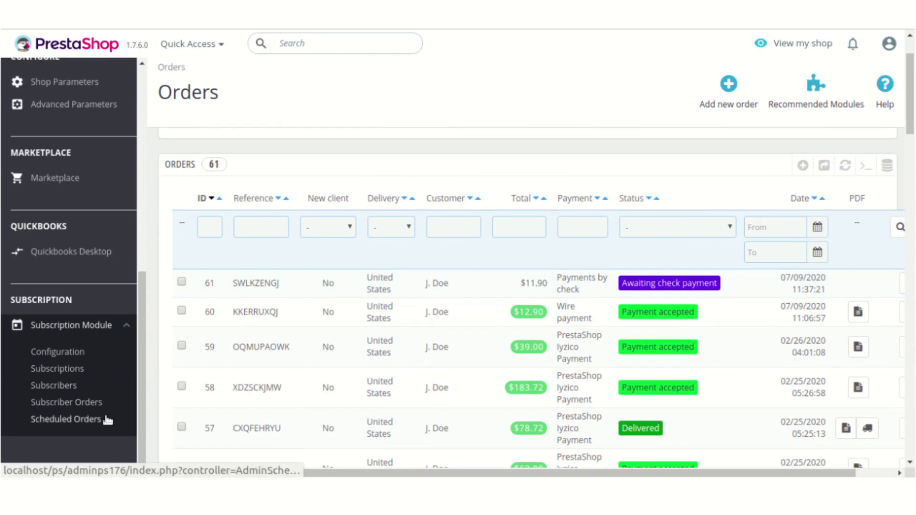
click(77, 370)
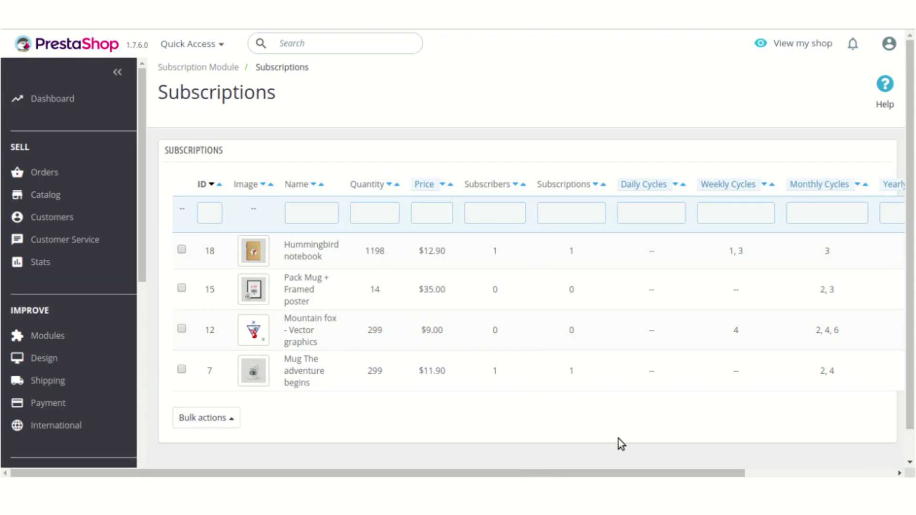
drag(628, 473, 785, 473)
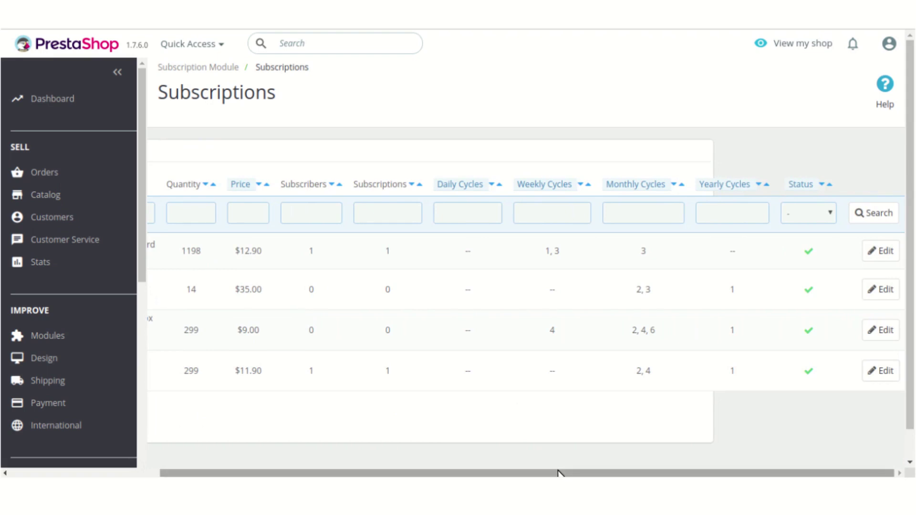
drag(559, 472, 409, 473)
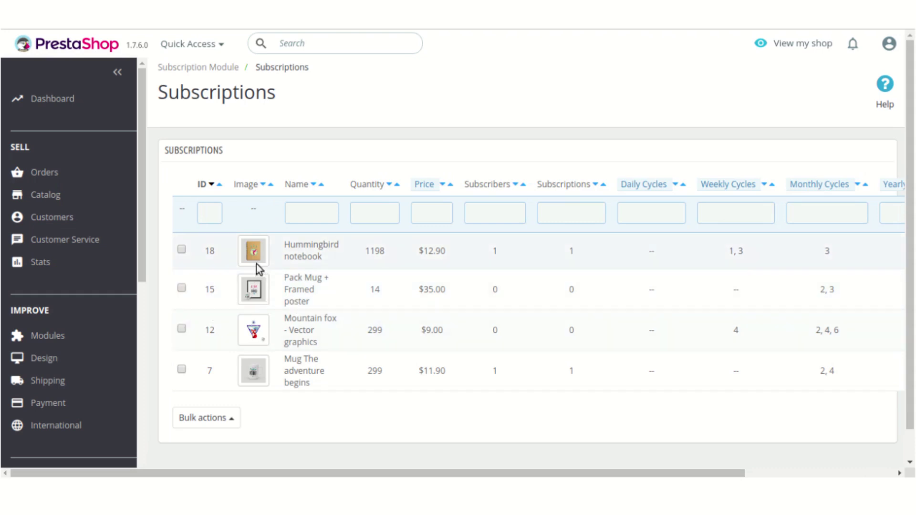
- Open the customer's record from the Subscribers list and review the details of the subscribed products
scroll(47, 381, down, 5)
scroll(61, 385, down, 3)
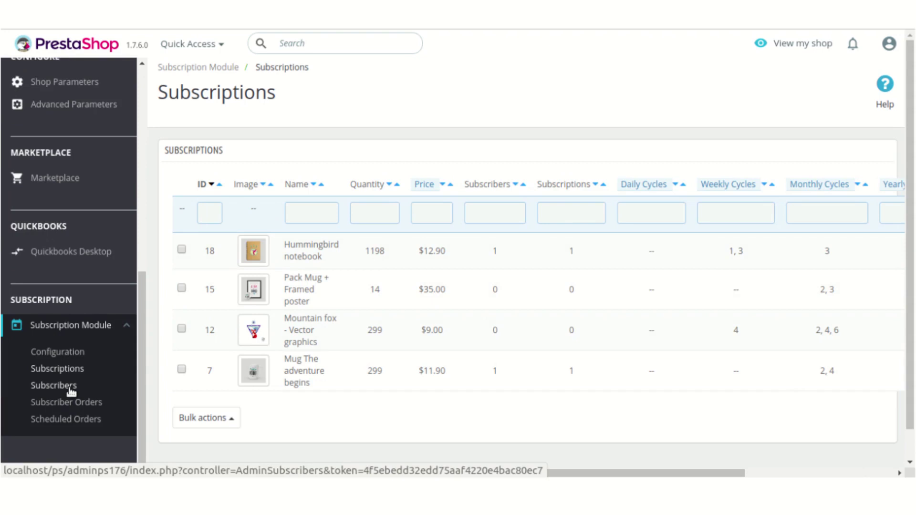
click(70, 388)
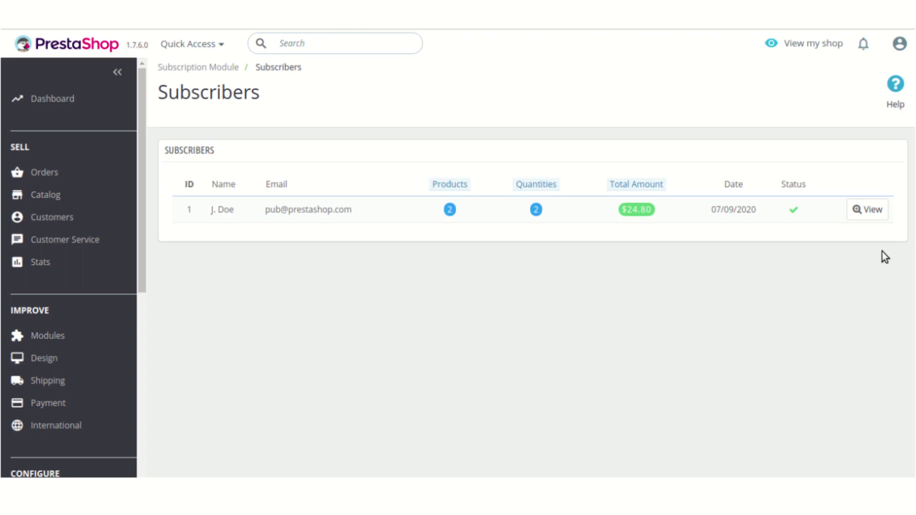
click(874, 212)
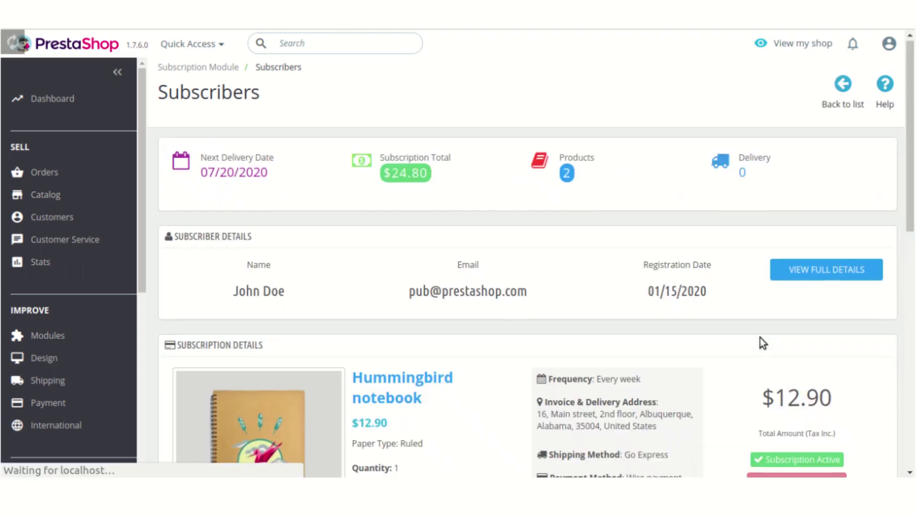
scroll(760, 337, down, 7)
scroll(760, 338, up, 3)
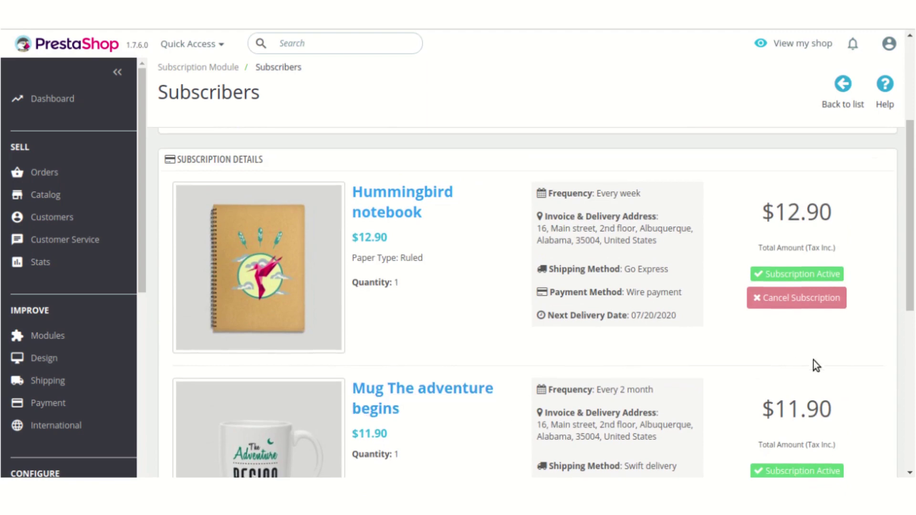
- Check the upcoming deliveries and the total deliveries in the subscriber's delivery history
scroll(814, 360, down, 6)
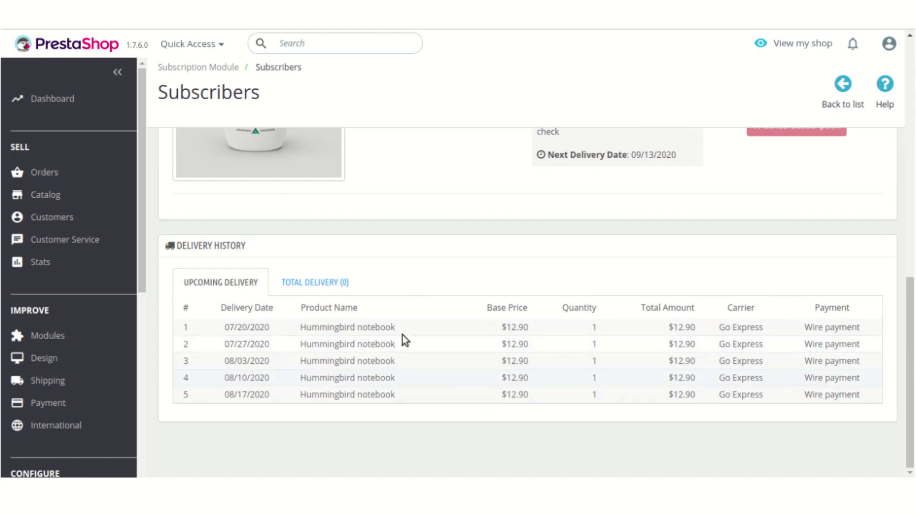
click(344, 282)
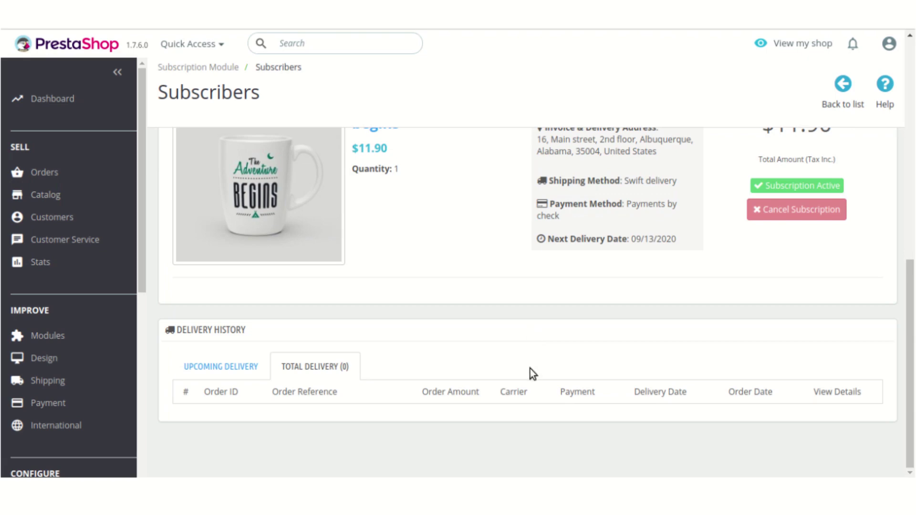
scroll(689, 436, up, 10)
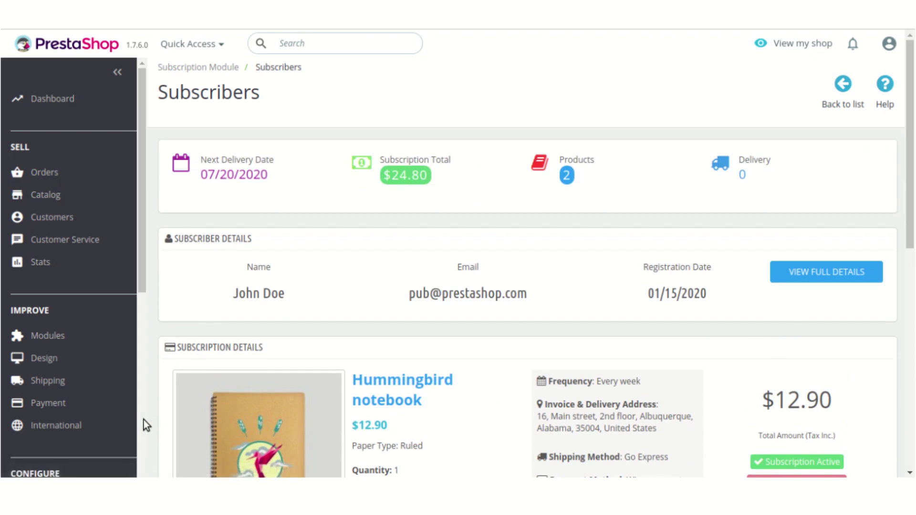
- Open the Subscription Module's list of subscriber orders
scroll(181, 368, down, 6)
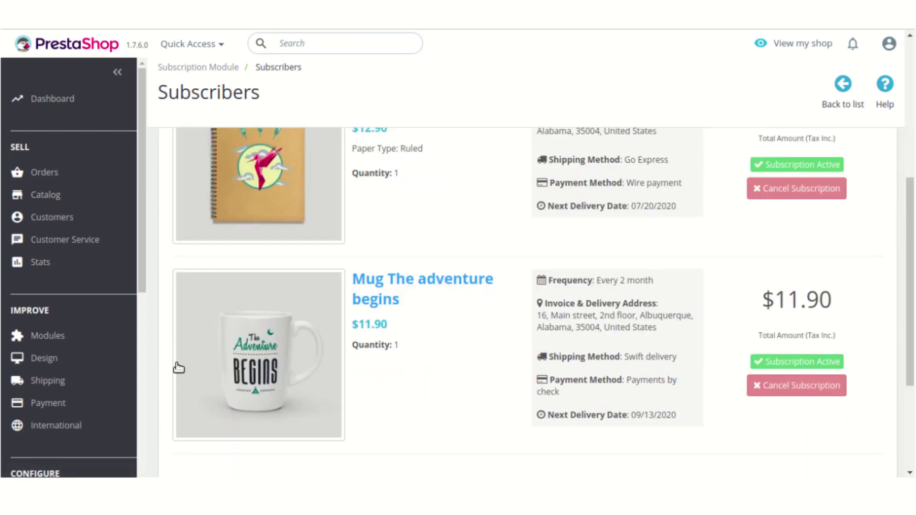
scroll(145, 356, down, 5)
scroll(190, 286, down, 4)
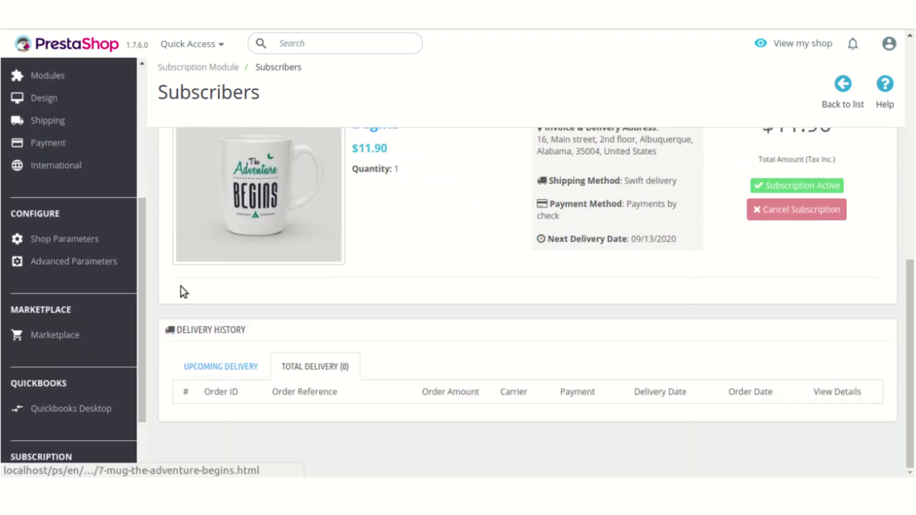
scroll(105, 358, down, 3)
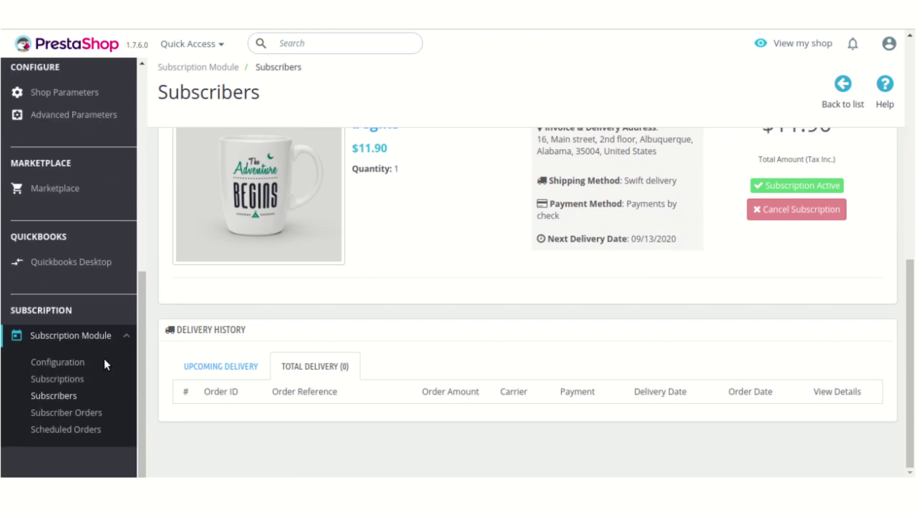
click(96, 415)
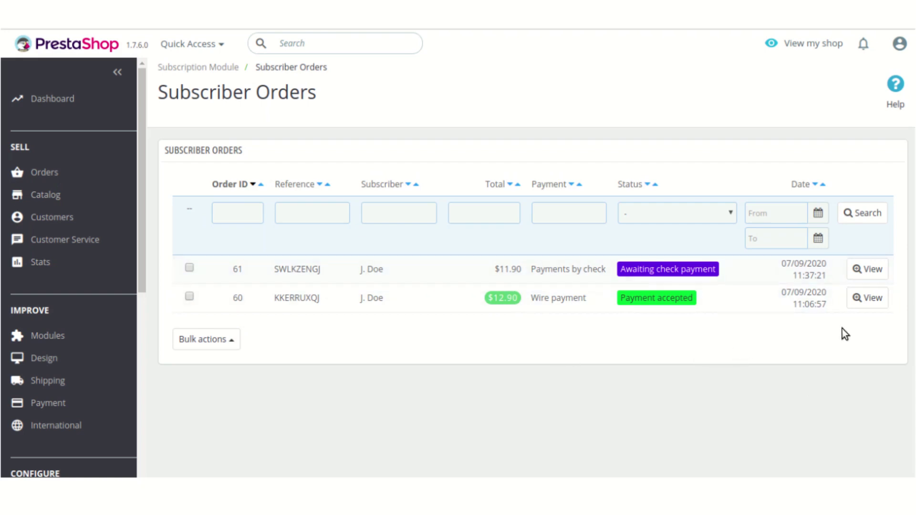
- View the subscriber order paid by wire payment and examine its status, products and totals
click(868, 301)
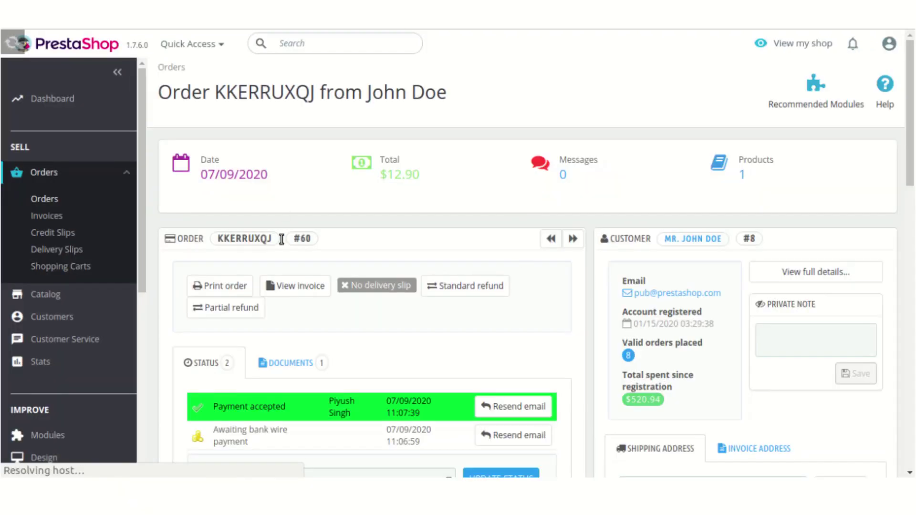
scroll(725, 219, down, 15)
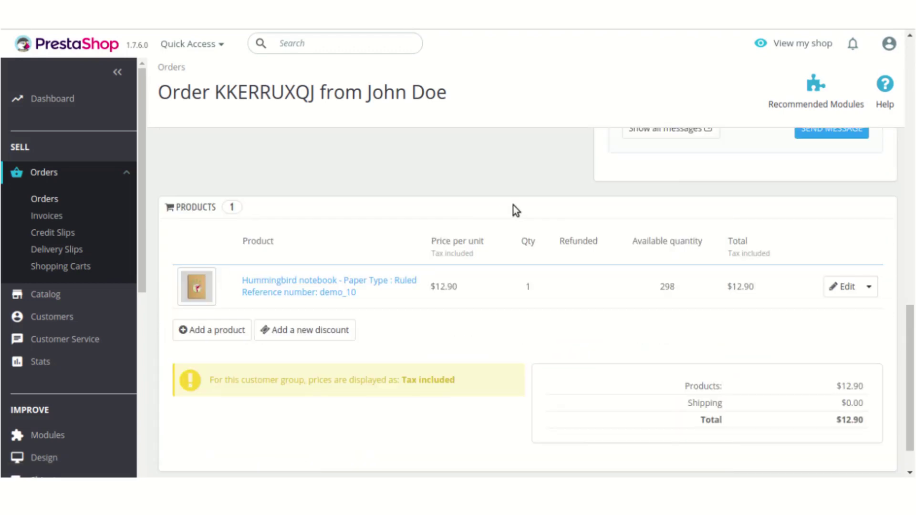
scroll(514, 210, down, 1)
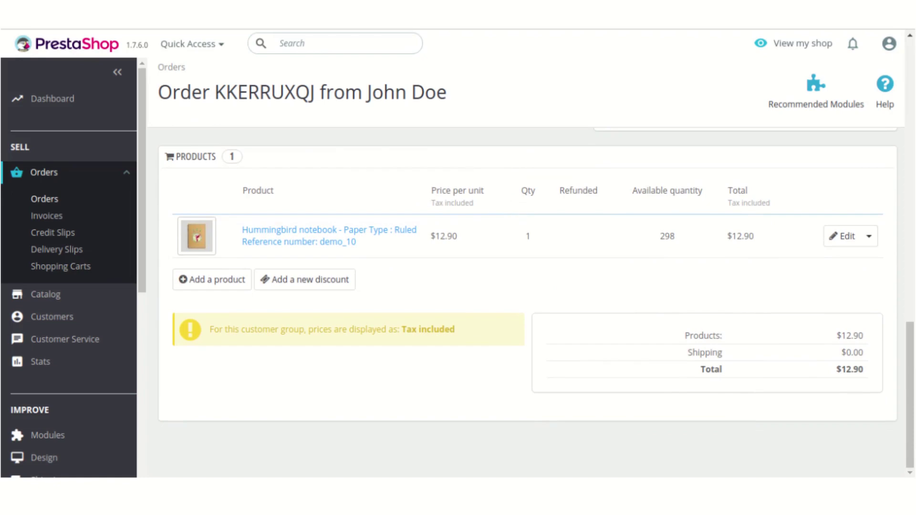
- Return to the subscriber orders and open the Subscription Module's Scheduled Orders list
key(alt+Left)
scroll(57, 415, down, 5)
scroll(129, 420, down, 3)
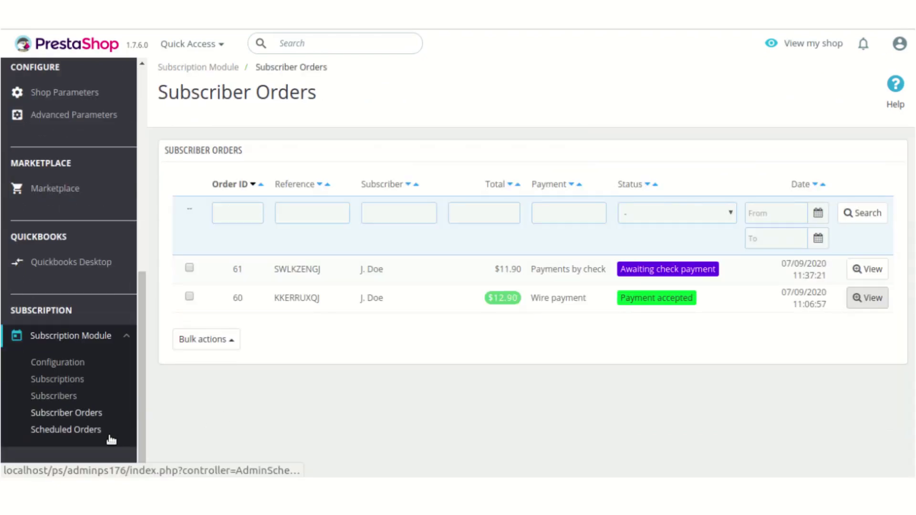
click(94, 431)
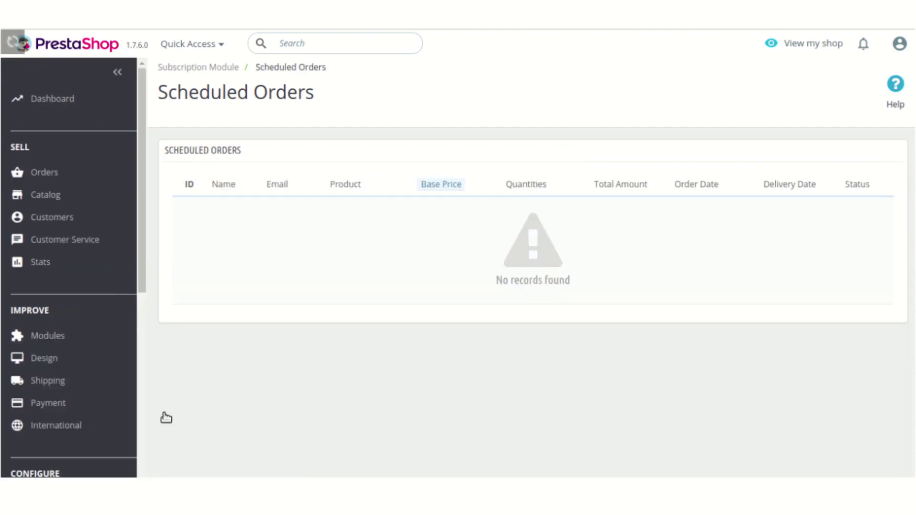